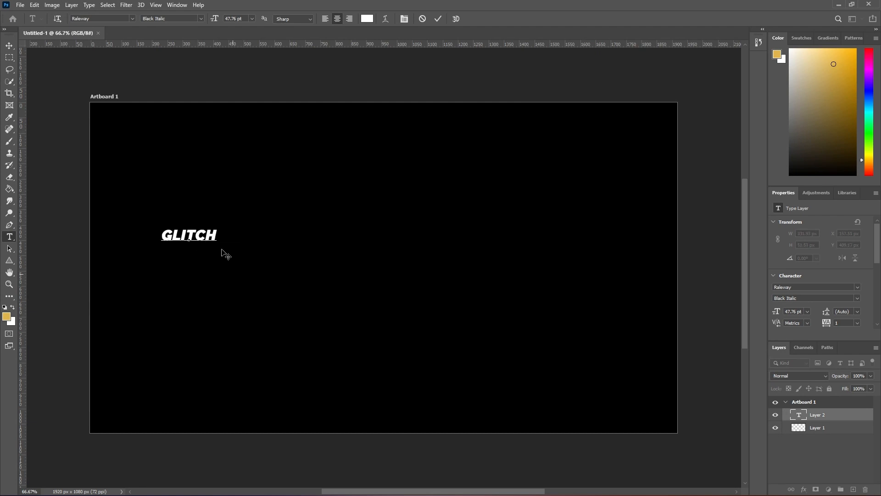
# Scale the GLITCH text up to about 1087 px wide and centre it on the artboard
pyautogui.click(10, 47)
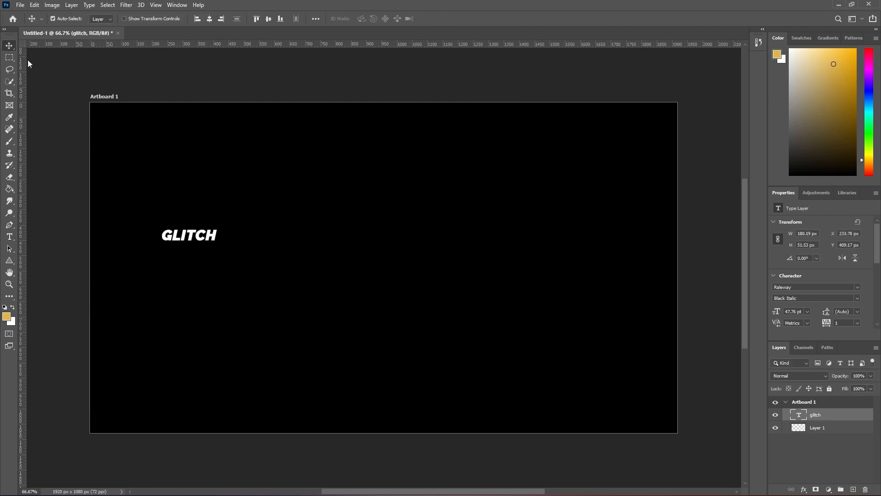
pyautogui.hotkey('ctrl', 't')
pyautogui.moveTo(219, 244); pyautogui.dragTo(496, 353)
pyautogui.moveTo(378, 291); pyautogui.dragTo(421, 293)
pyautogui.press('Return')
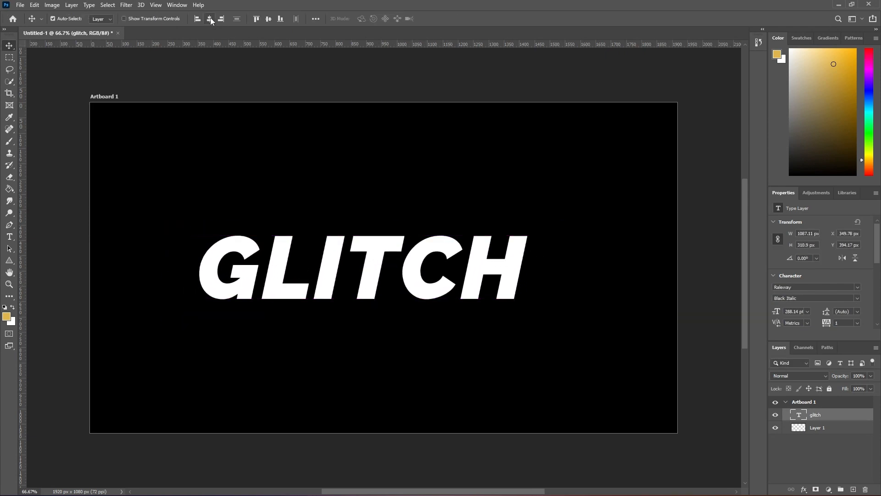
pyautogui.click(209, 19)
pyautogui.click(268, 19)
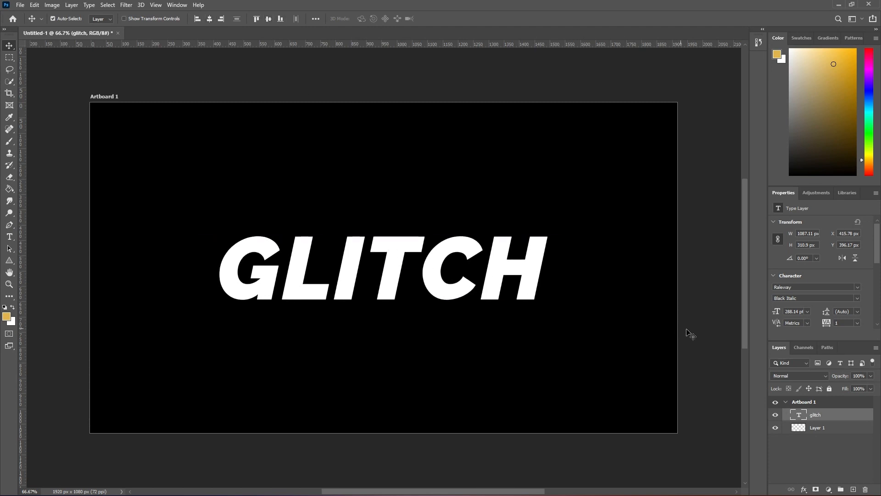
# Convert the GLITCH text layer to a smart object and disable its G and B channels in the blending options
pyautogui.rightClick(866, 416)
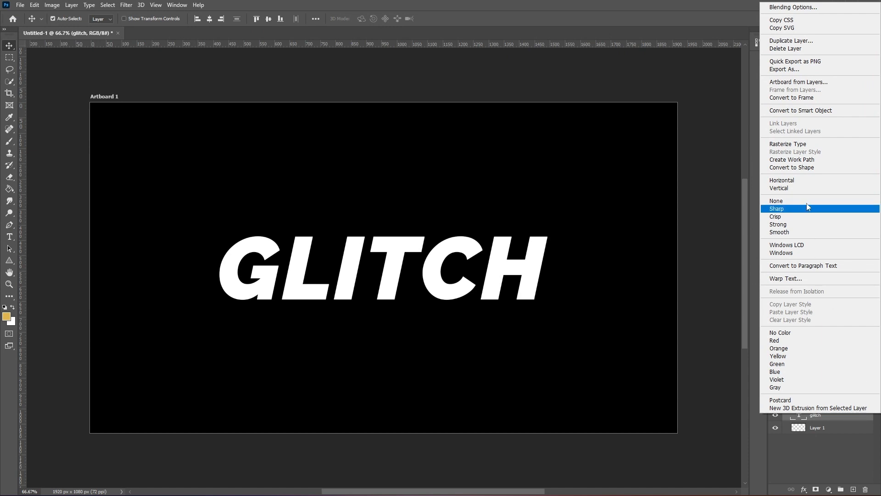
pyautogui.click(801, 110)
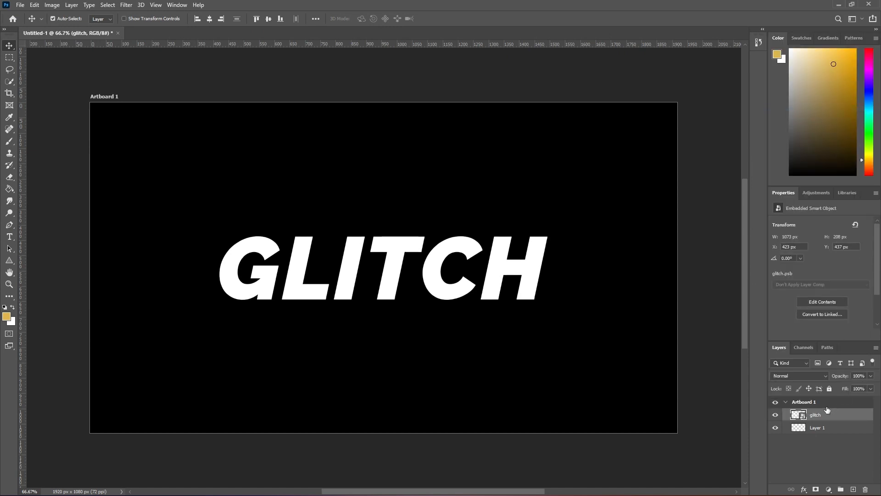
pyautogui.doubleClick(842, 419)
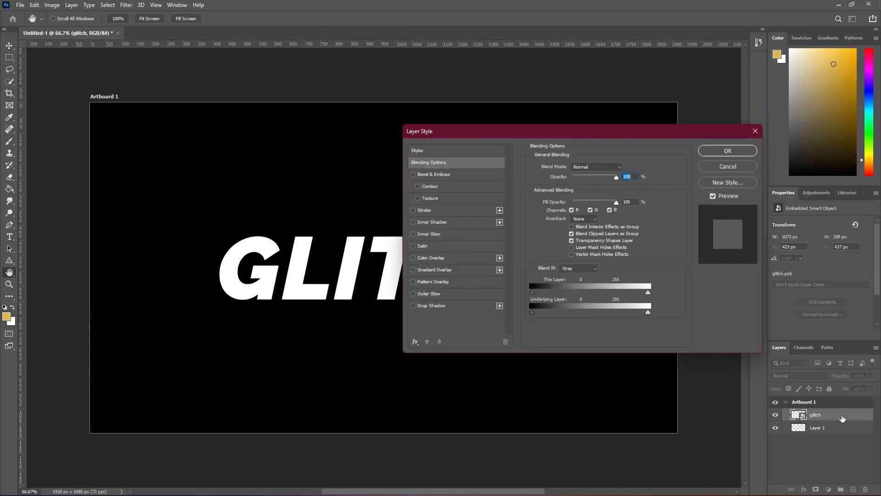
pyautogui.click(591, 210)
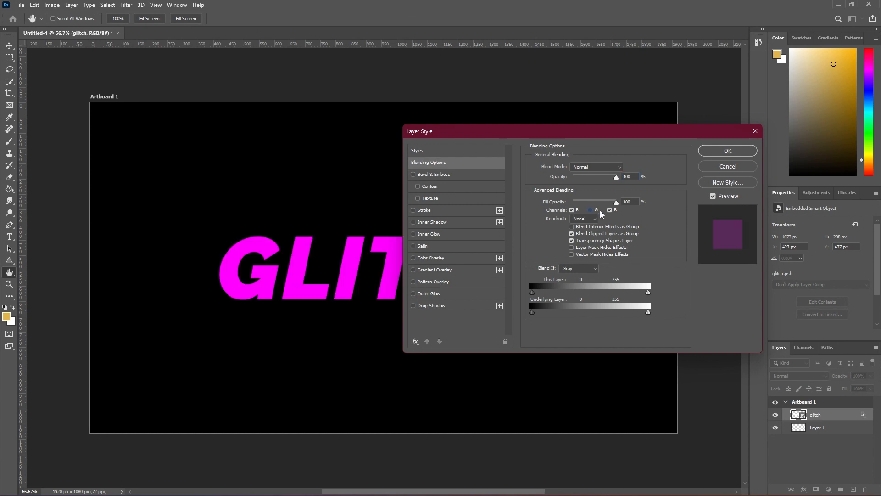
pyautogui.click(609, 210)
pyautogui.click(728, 151)
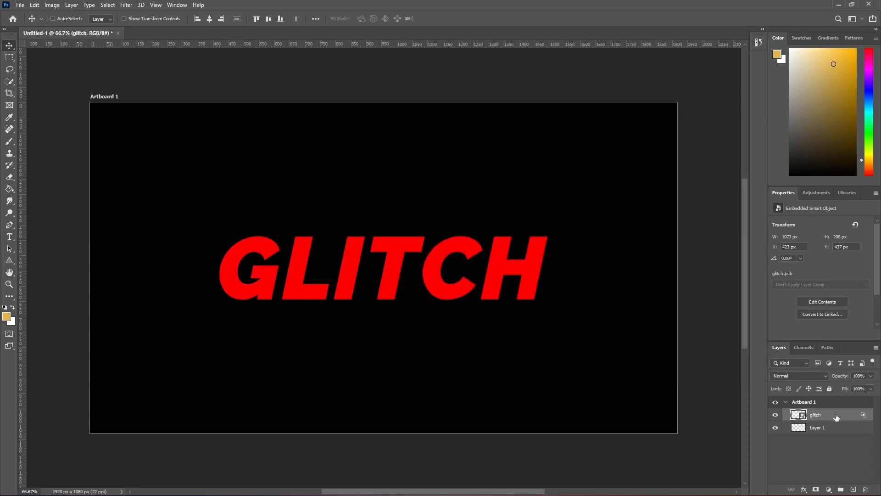
# Duplicate the red glitch layer and set the copy's blending channels to G and B only, with R disabled
pyautogui.hotkey('ctrl', 'j')
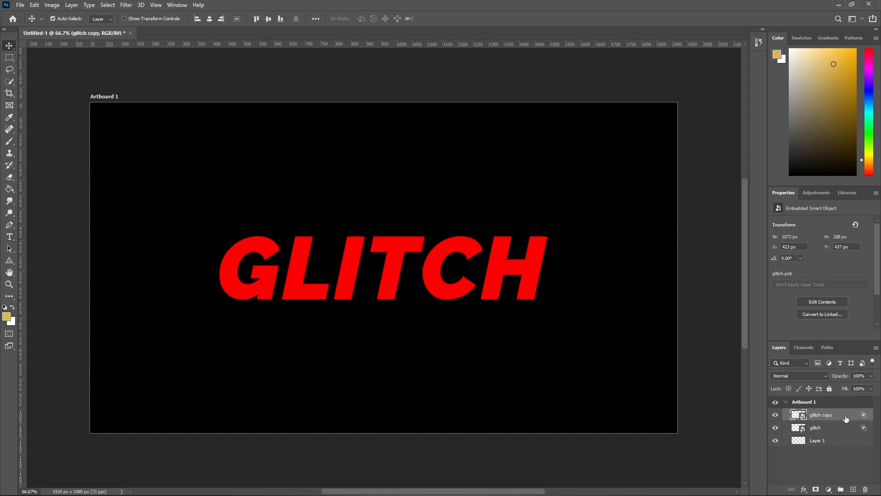
pyautogui.doubleClick(846, 419)
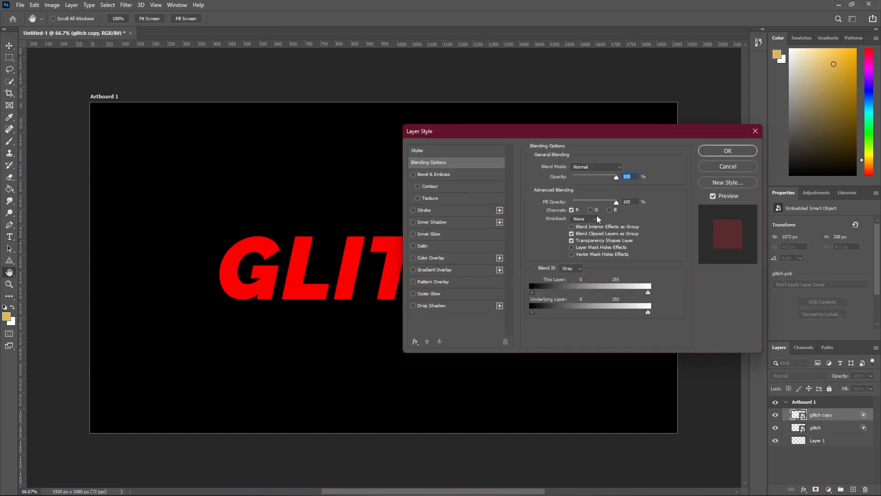
pyautogui.click(590, 209)
pyautogui.click(609, 210)
pyautogui.click(572, 210)
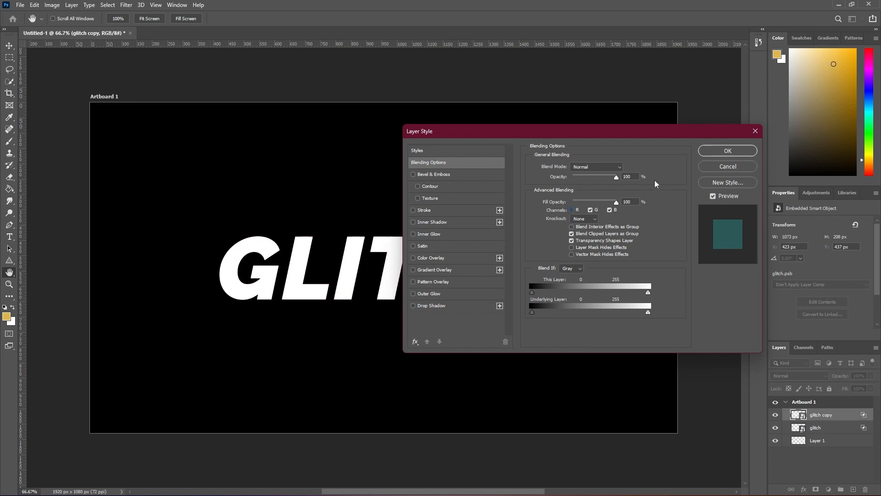
pyautogui.click(722, 151)
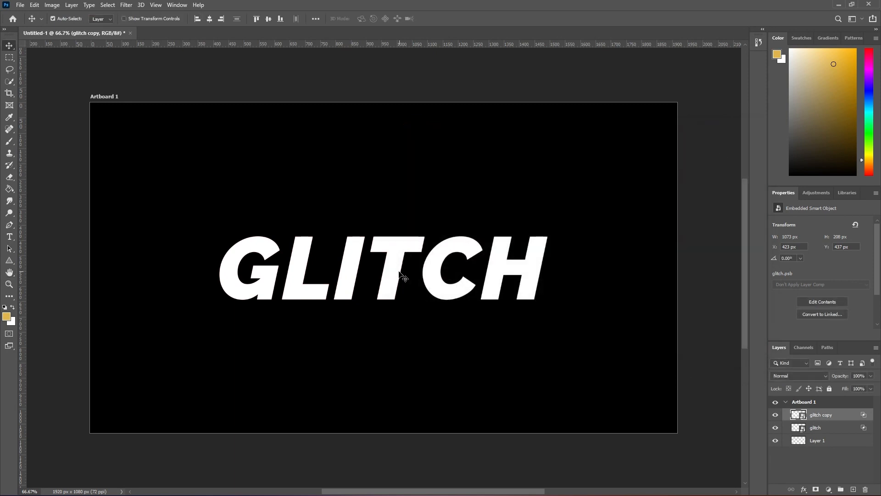
# Move the glitch copy horizontally 12 px to the right and convert both glitch layers into one smart object
pyautogui.moveTo(399, 271); pyautogui.dragTo(402, 273)
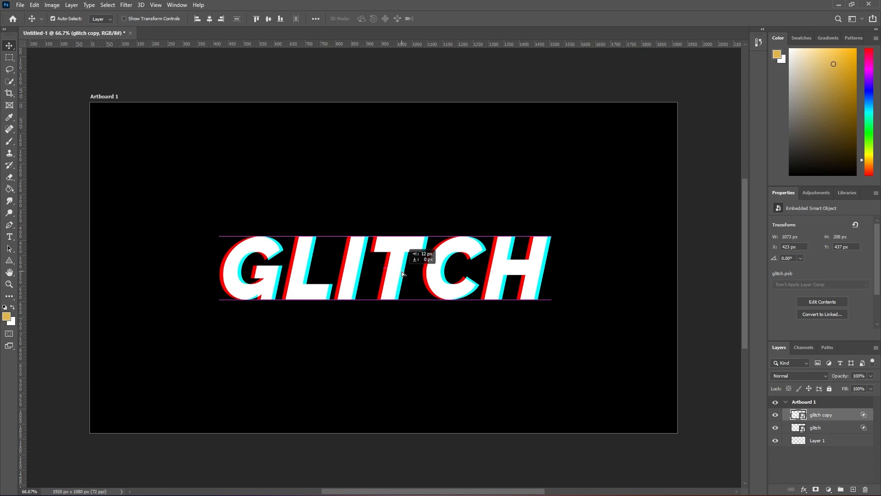
pyautogui.moveTo(403, 274); pyautogui.dragTo(402, 274)
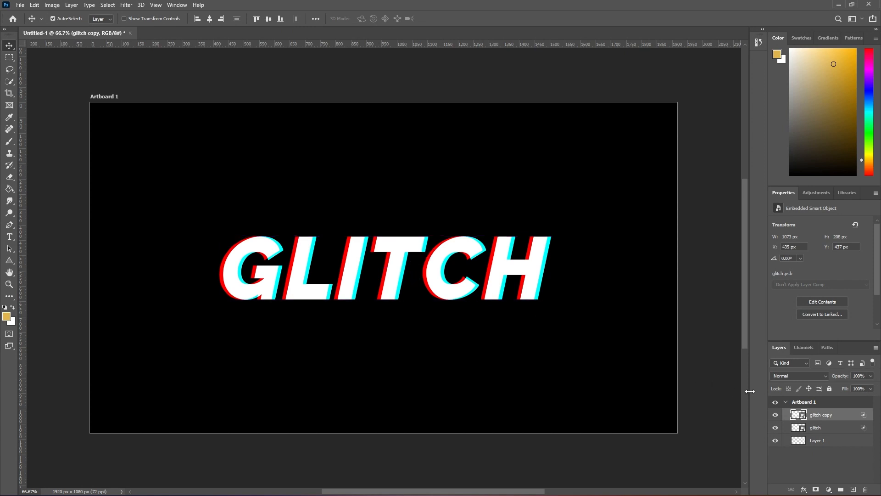
pyautogui.keyDown('shift'); pyautogui.click(844, 430); pyautogui.keyUp('shift')
pyautogui.rightClick(844, 430)
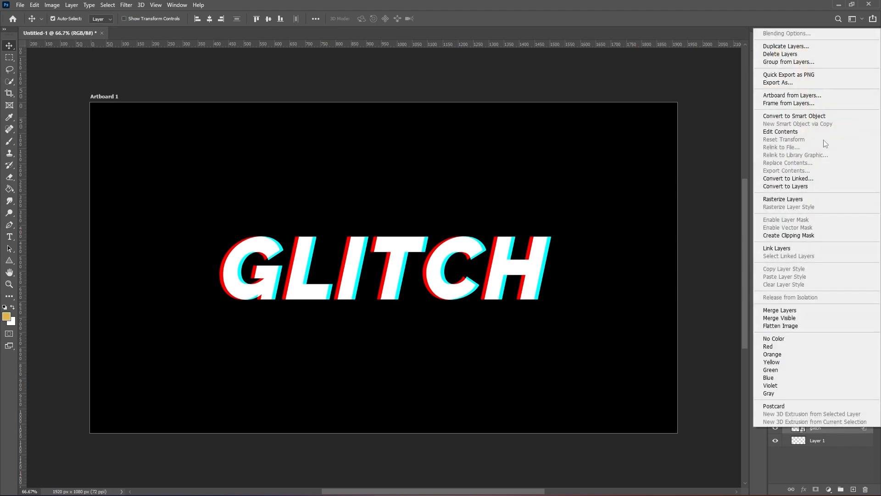
pyautogui.click(823, 116)
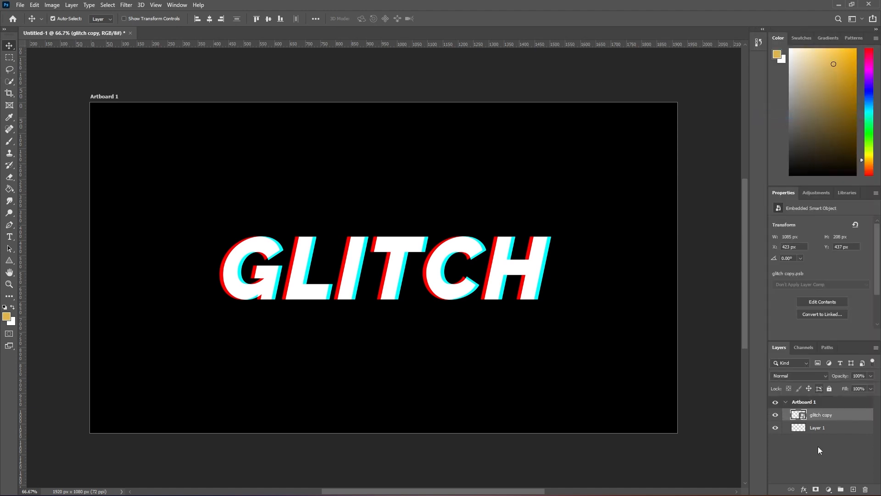
# Select several horizontal strips across the GLITCH text with the Rectangular Marquee and turn the selection into a layer mask
pyautogui.click(12, 59)
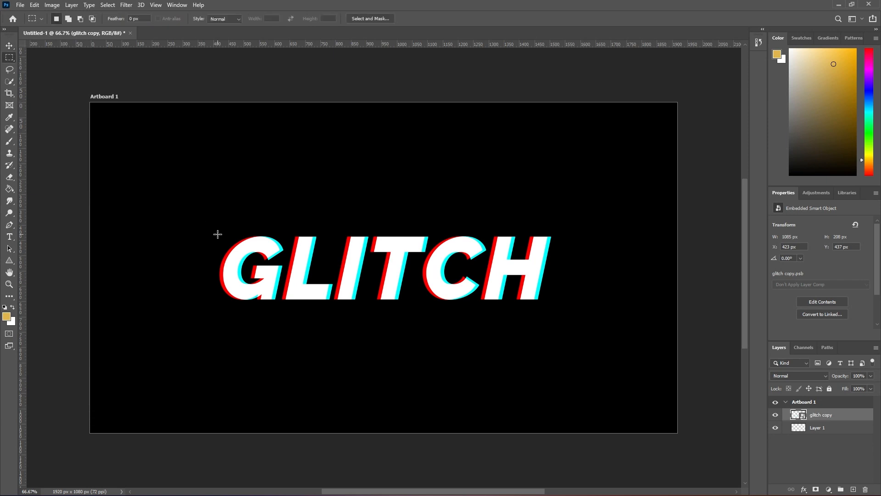
pyautogui.moveTo(217, 225); pyautogui.dragTo(205, 305)
pyautogui.click(816, 489)
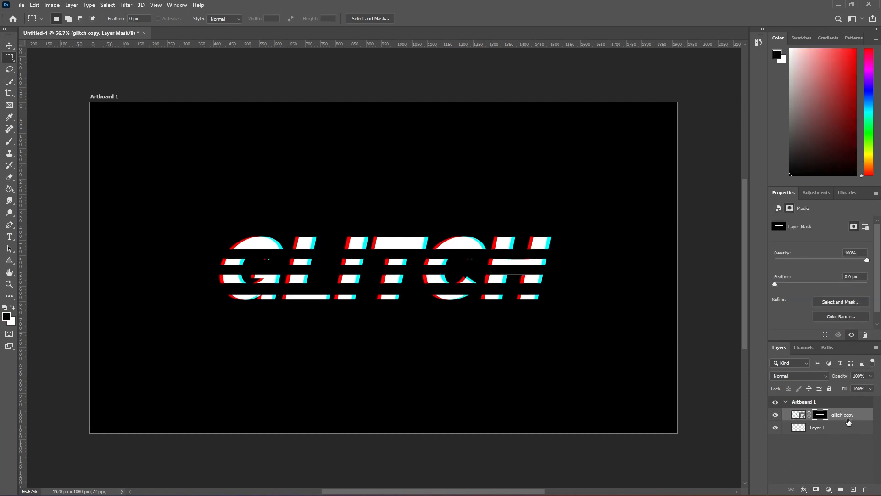
# Duplicate the masked glitch copy layer and invert the duplicate's layer mask
pyautogui.click(863, 419)
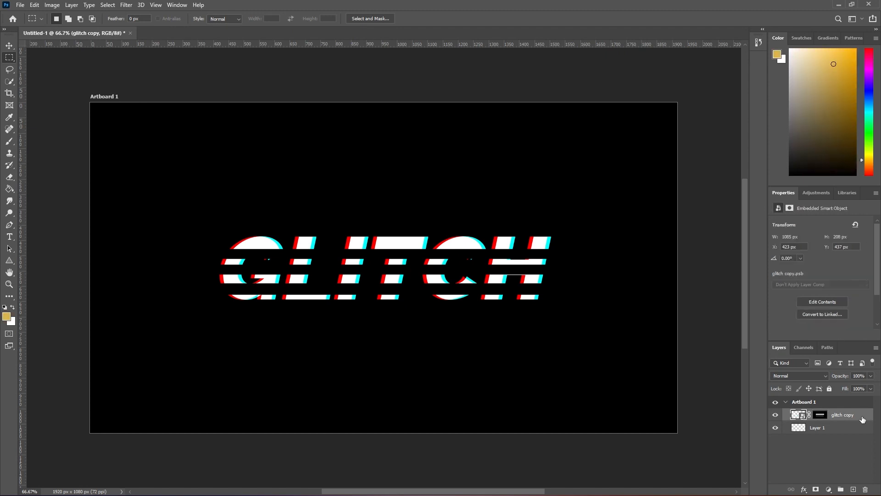
pyautogui.hotkey('ctrl', 'j')
pyautogui.click(820, 416)
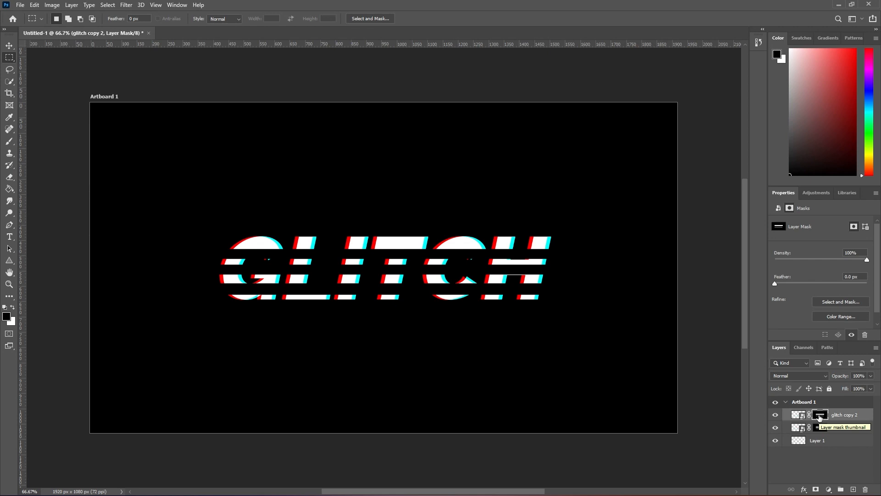
pyautogui.hotkey('ctrl', 'i')
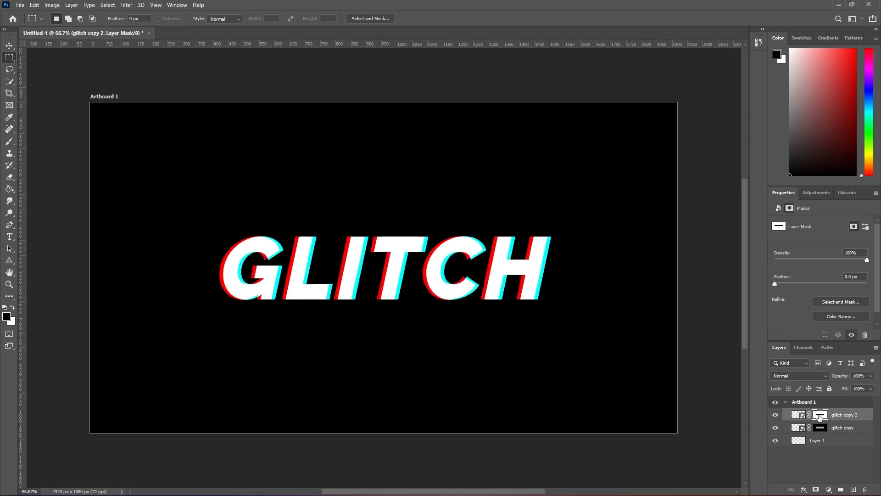
# Shift the striped glitch layers slightly left by unequal amounts and convert them both into one smart object
pyautogui.click(10, 45)
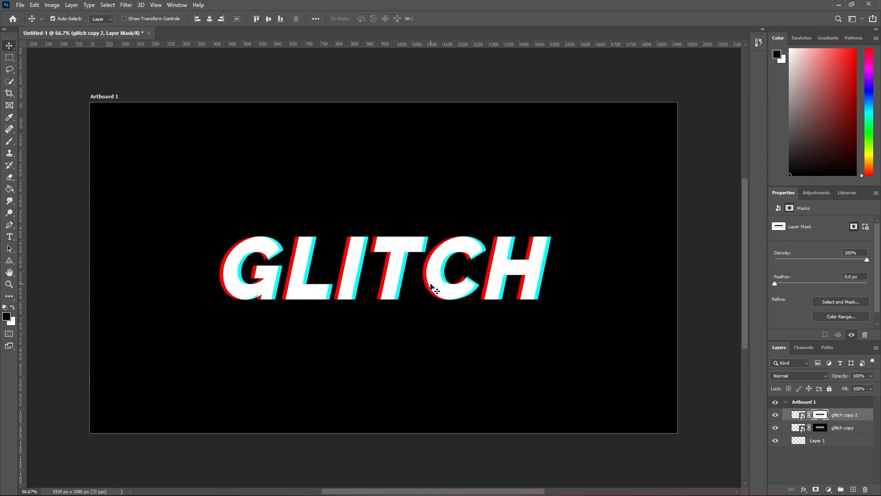
pyautogui.moveTo(428, 282); pyautogui.dragTo(427, 282)
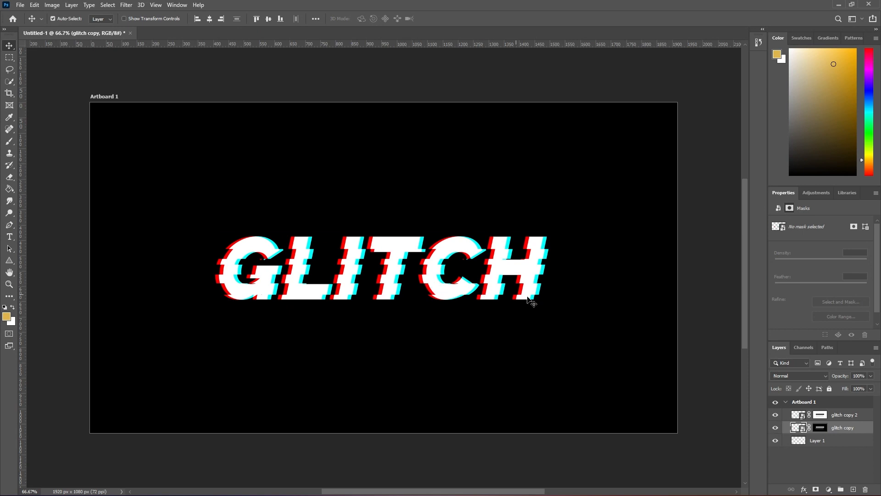
pyautogui.click(842, 416)
pyautogui.keyDown('shift'); pyautogui.click(850, 428); pyautogui.keyUp('shift')
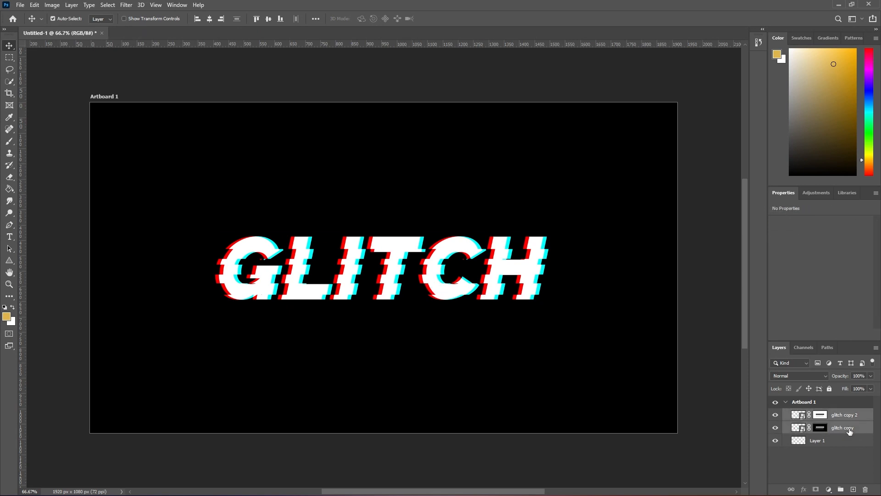
pyautogui.rightClick(849, 429)
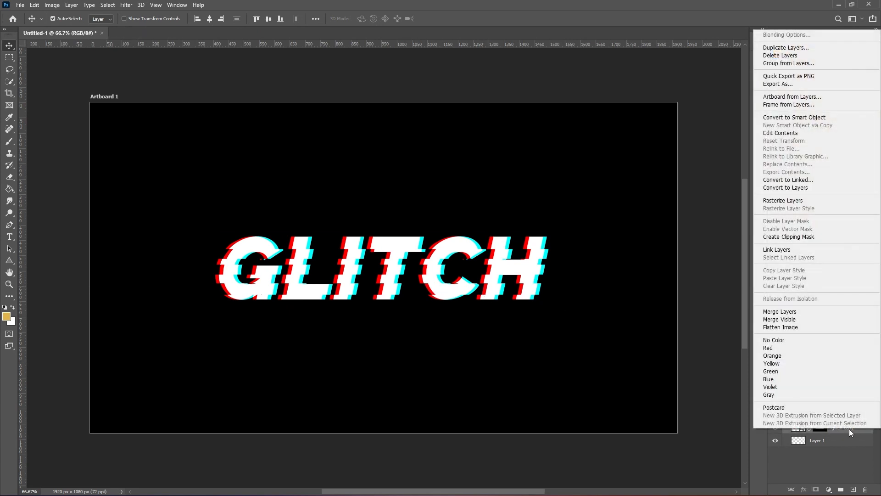
pyautogui.click(808, 117)
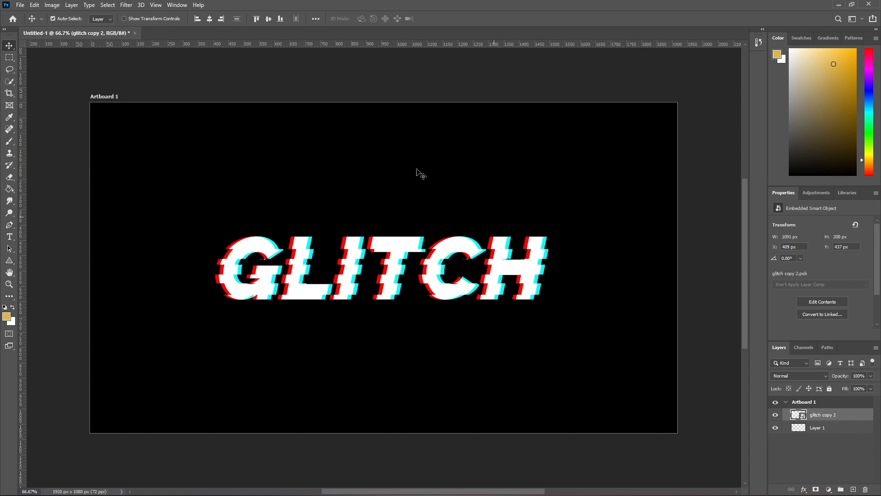
# Start a Wave distortion on the glitch smart object with 7 generators and a wavelength of 1 to 71
pyautogui.click(126, 5)
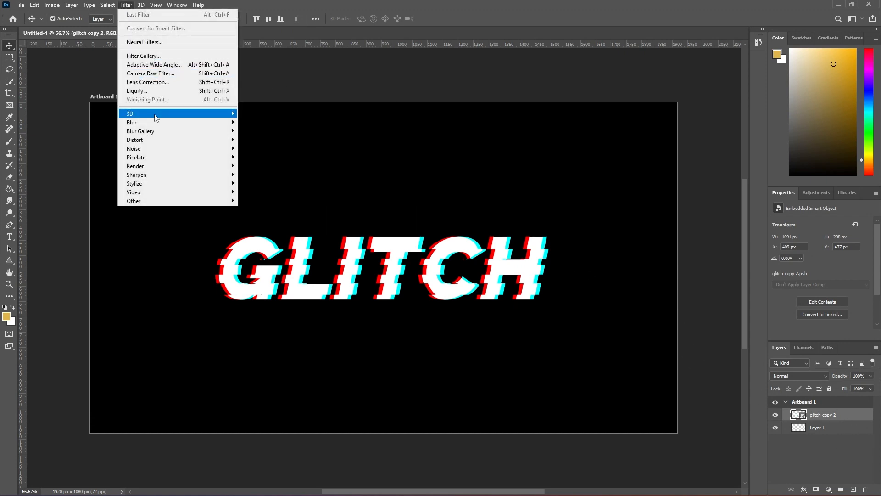
pyautogui.moveTo(216, 140)
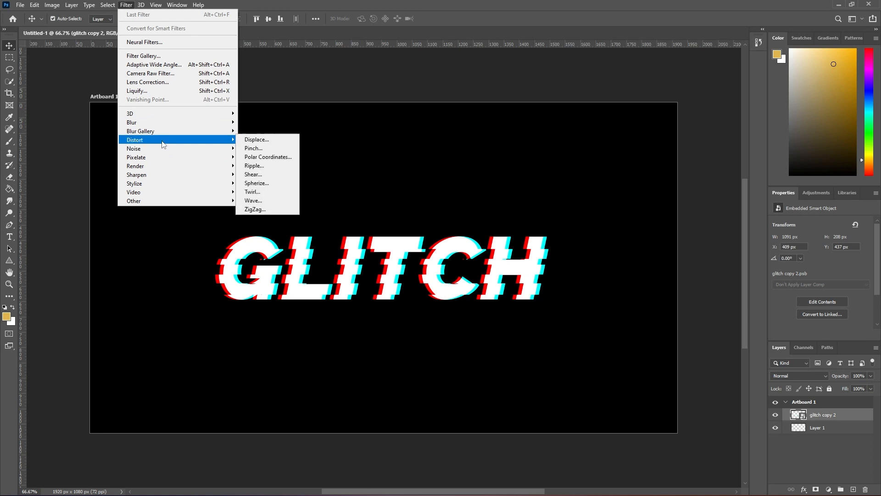
pyautogui.click(267, 200)
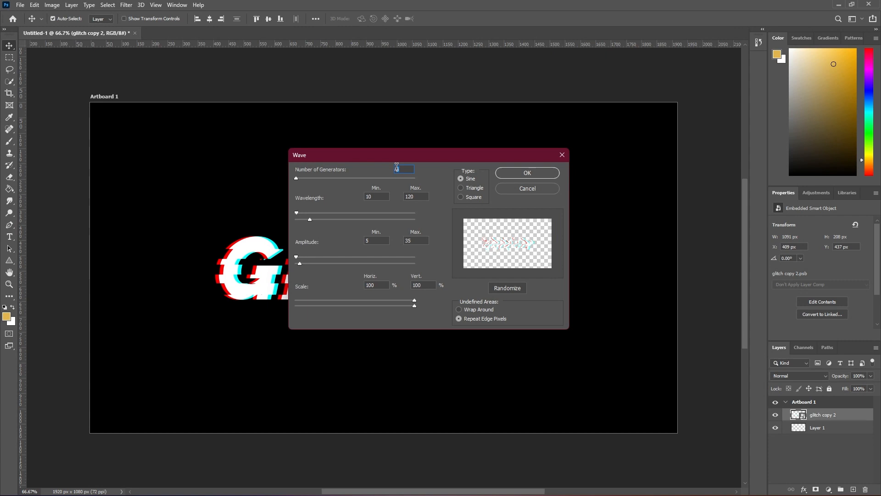
pyautogui.write('7')
pyautogui.doubleClick(366, 196)
pyautogui.write('1')
pyautogui.press('Tab')
pyautogui.write('71')
# Set the wave amplitude to 1 to 17, vertical scale to 1% and type to Triangle, and apply the filter
pyautogui.doubleClick(366, 240)
pyautogui.write('117')
pyautogui.doubleClick(419, 285)
pyautogui.write('1')
pyautogui.click(462, 188)
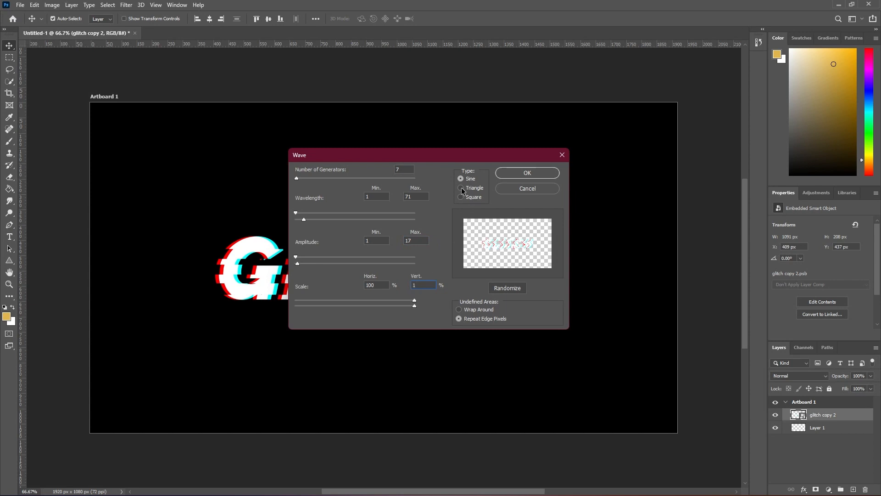
pyautogui.click(513, 172)
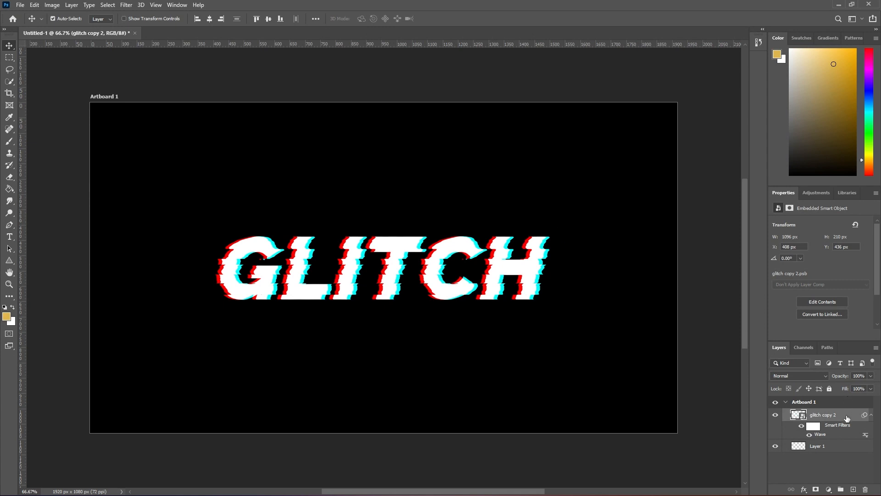
# Duplicate the wave-distorted glitch smart object and apply a Mezzotint filter of type Short Lines to the duplicate
pyautogui.hotkey('ctrl', 'j')
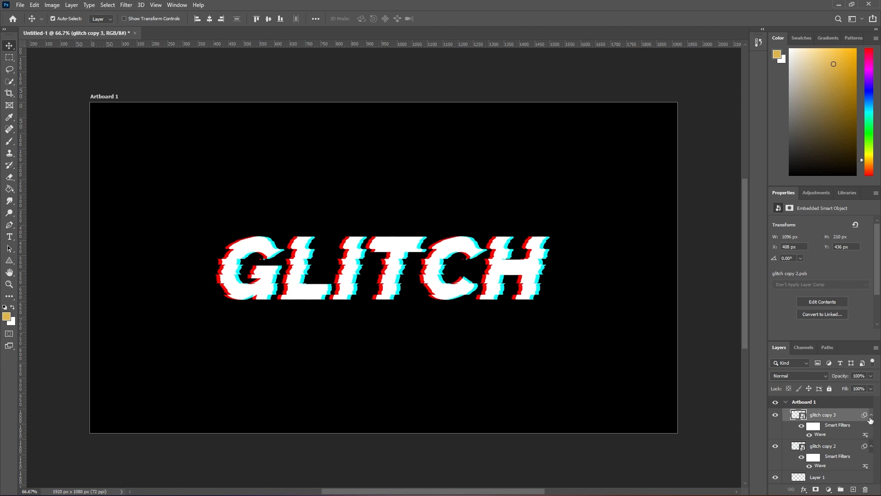
pyautogui.click(126, 5)
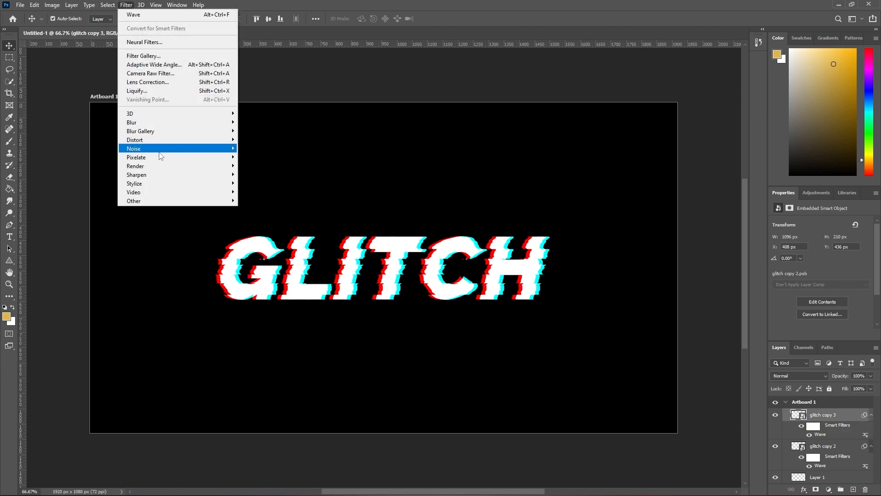
pyautogui.moveTo(161, 157)
pyautogui.click(262, 192)
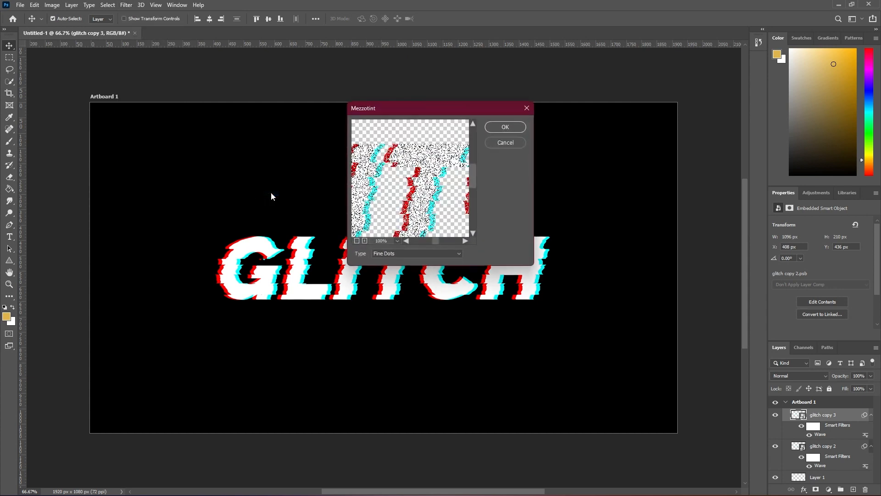
pyautogui.click(399, 253)
pyautogui.click(396, 296)
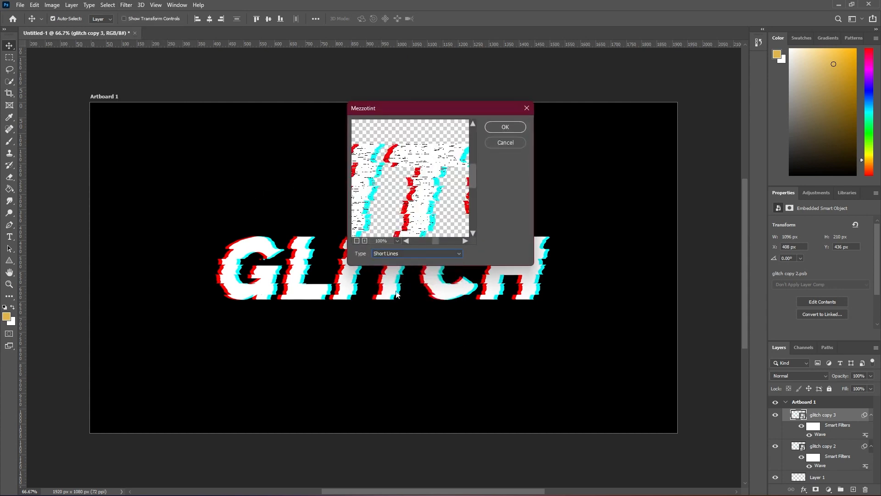
pyautogui.click(494, 129)
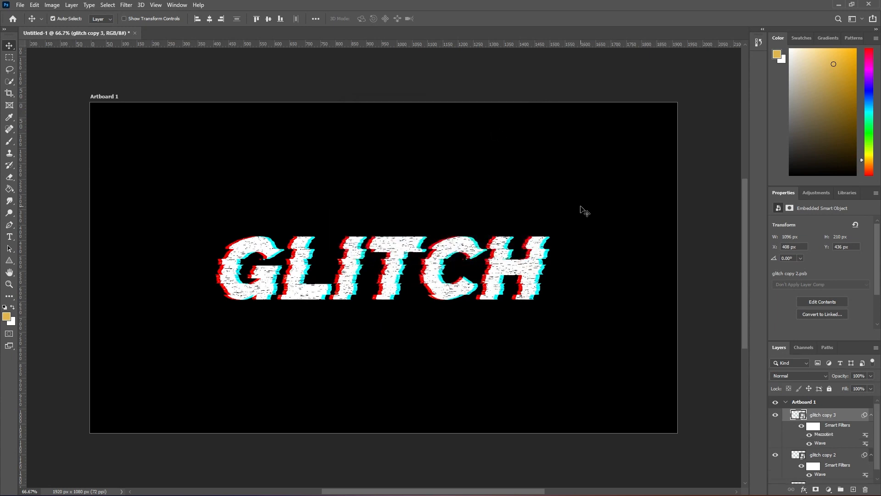
# Apply a Motion Blur at angle 0 with a distance of 50 pixels to the lower glitch copy 2 layer
pyautogui.scroll(-1, 878, 431)
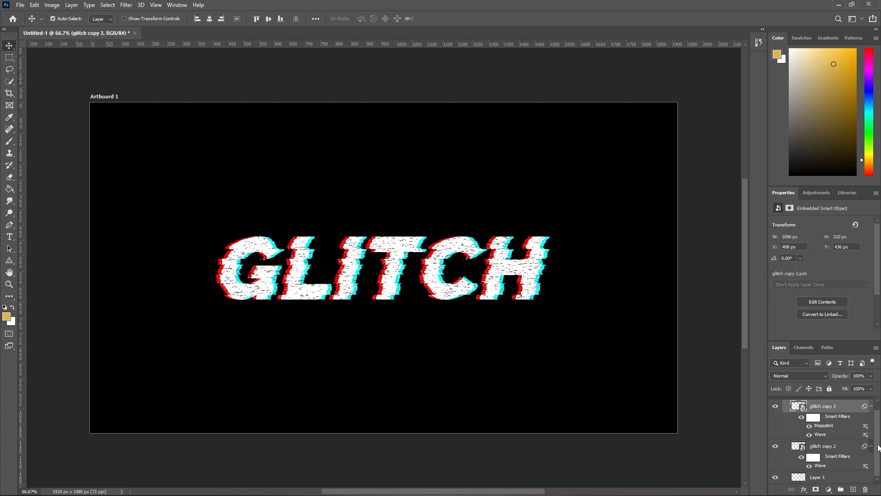
pyautogui.click(840, 448)
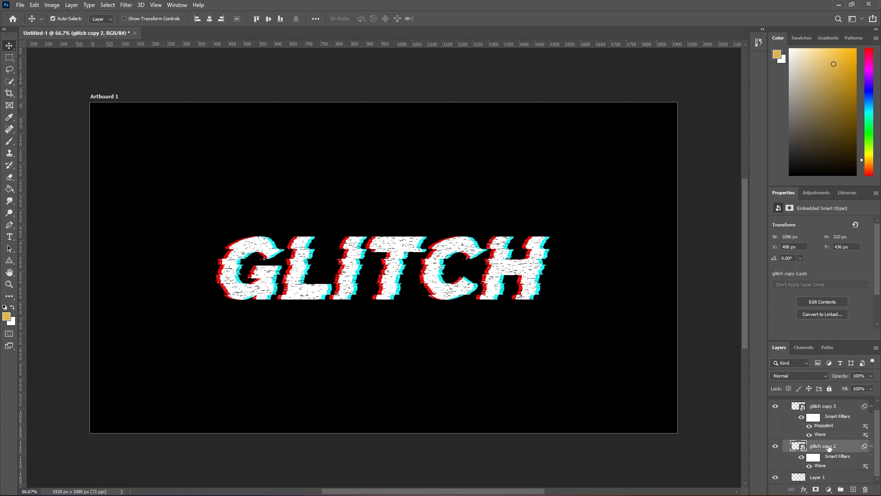
pyautogui.click(126, 5)
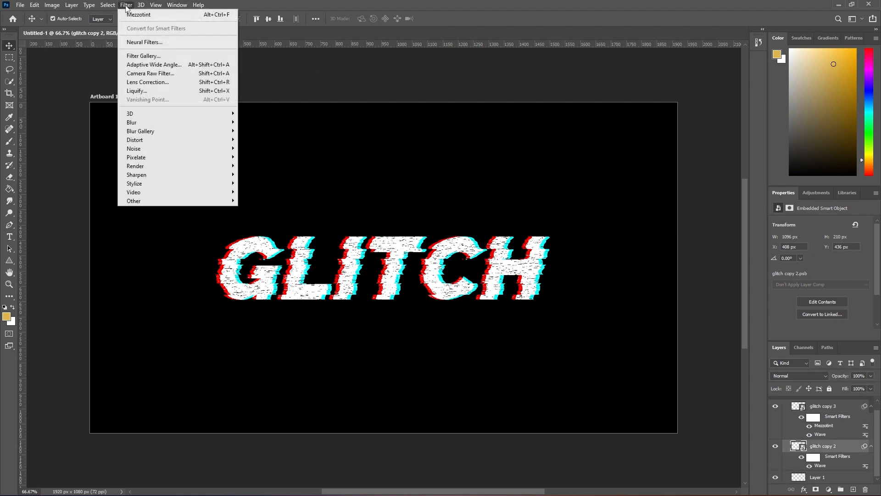
pyautogui.moveTo(154, 123)
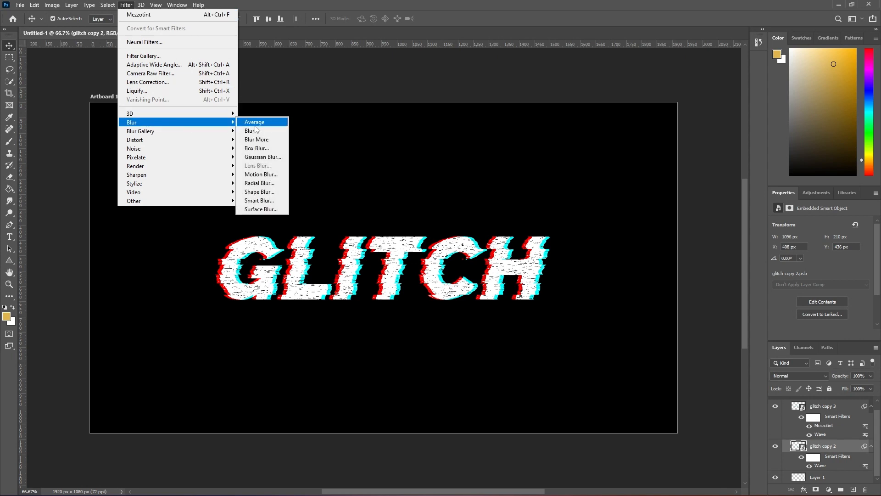
pyautogui.click(261, 175)
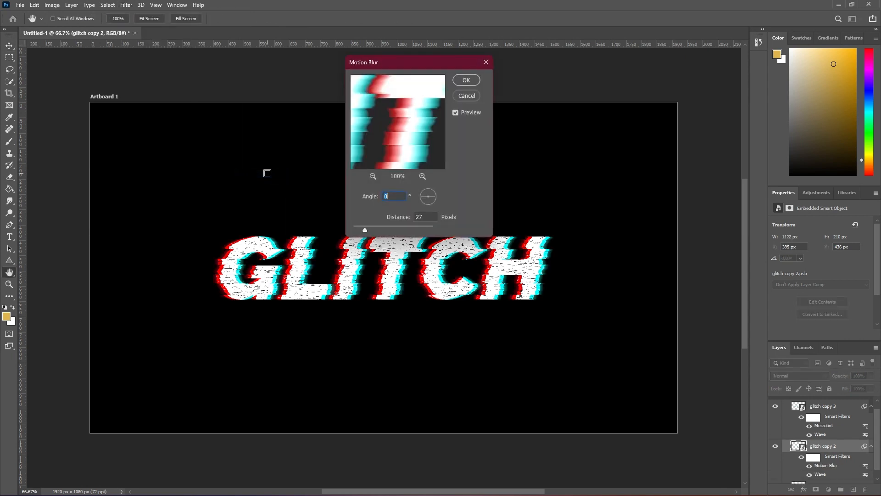
pyautogui.moveTo(378, 225); pyautogui.dragTo(376, 227)
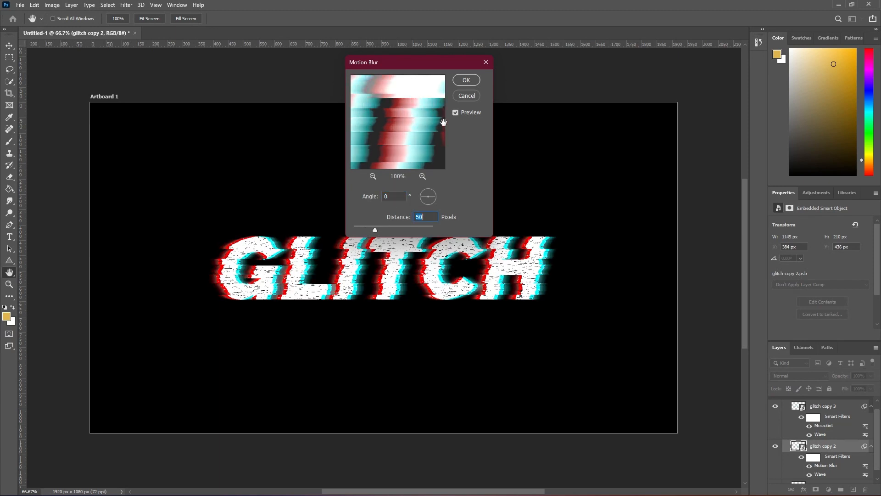
pyautogui.click(466, 81)
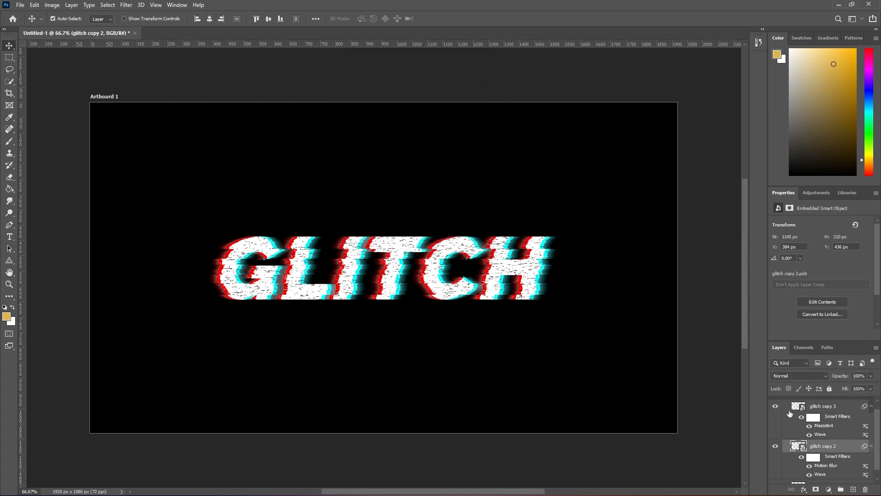
# Convert the glitch copy 3 and glitch copy 2 layers together into one smart object
pyautogui.click(813, 405)
pyautogui.keyDown('shift'); pyautogui.click(835, 449); pyautogui.keyUp('shift')
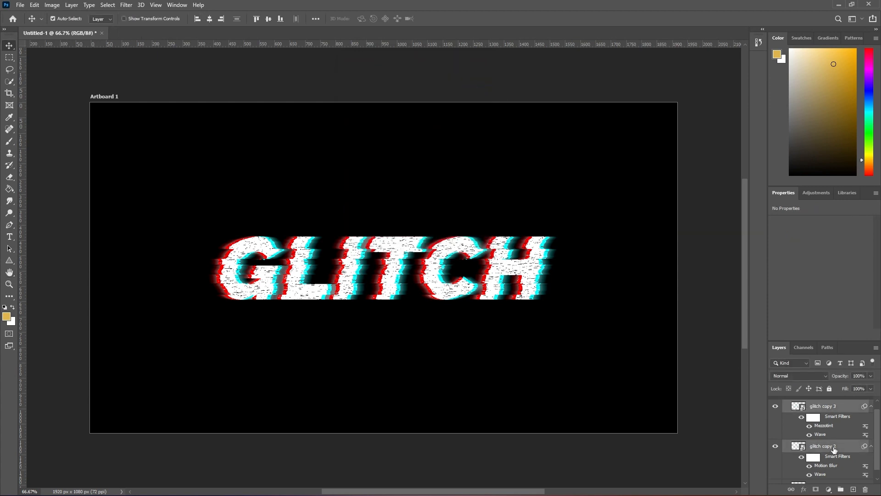
pyautogui.rightClick(834, 449)
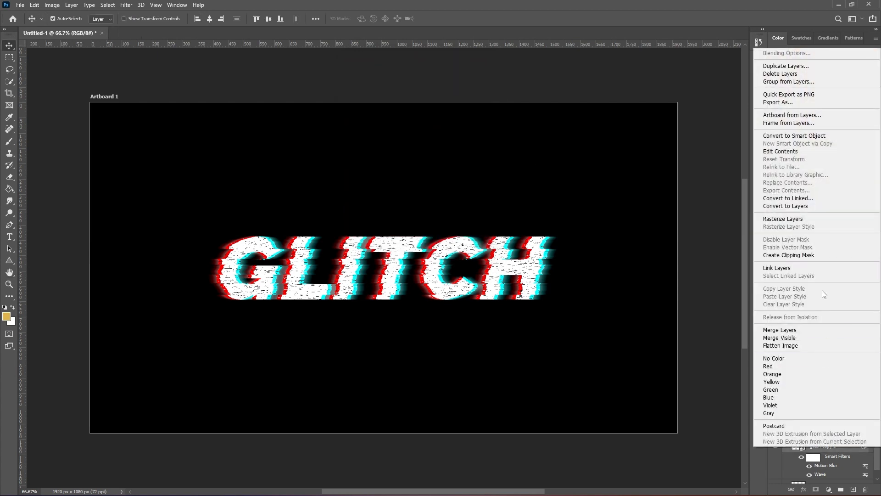
pyautogui.click(808, 138)
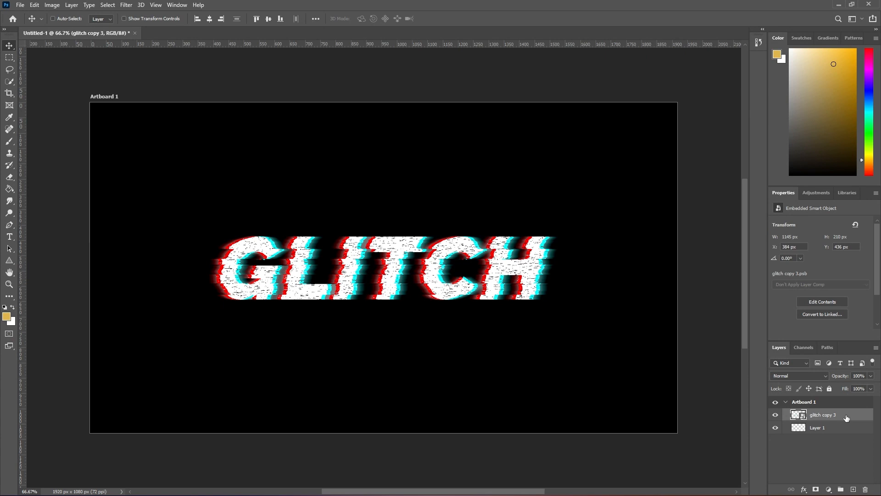
# Duplicate the combined glitch smart object and apply a Motion Blur at angle 0 with a distance of 15 pixels to the duplicate
pyautogui.hotkey('ctrl', 'j')
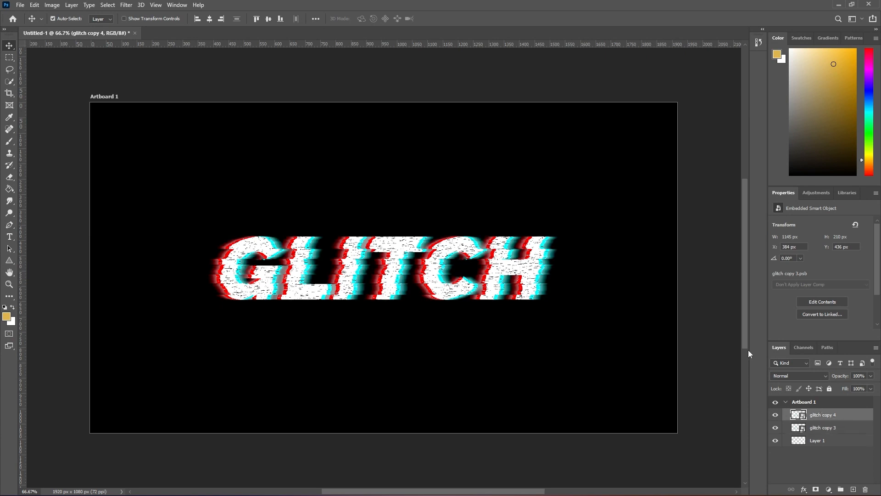
pyautogui.click(126, 5)
pyautogui.moveTo(148, 122)
pyautogui.click(271, 175)
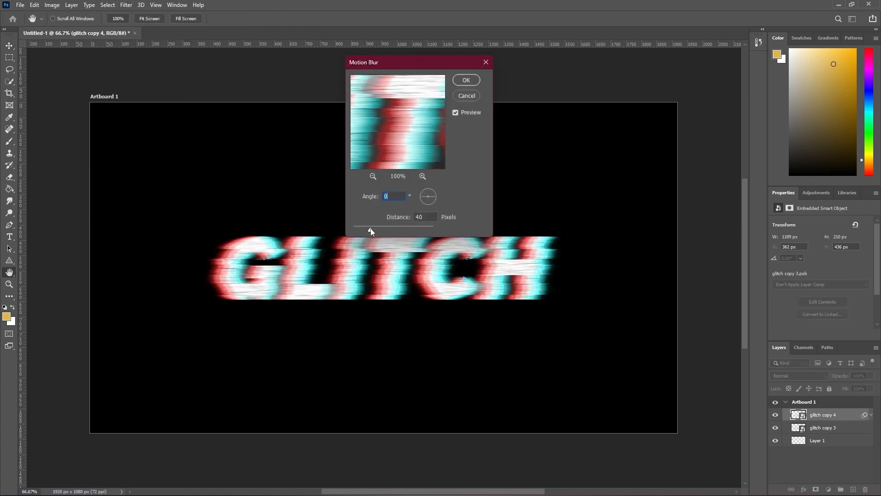
pyautogui.moveTo(370, 228); pyautogui.dragTo(360, 228)
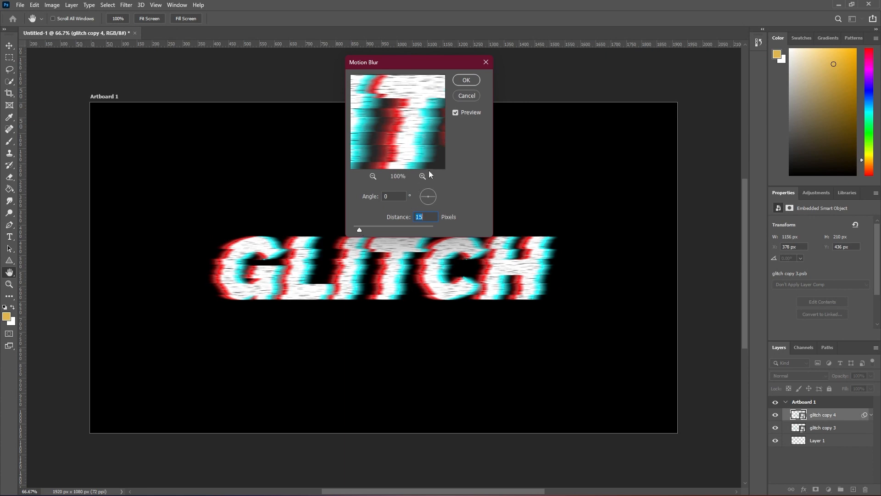
pyautogui.click(467, 80)
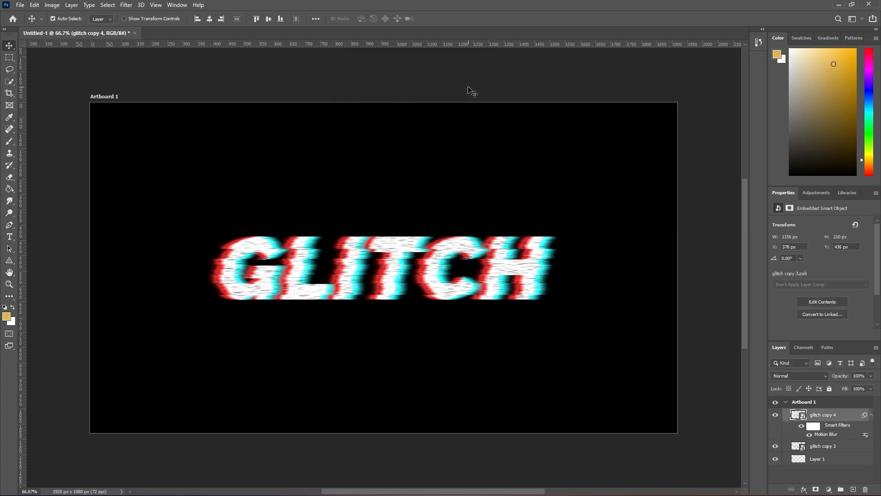
# Set the blend mode of the blurred top glitch layer to Multiply and collapse its smart filter list
pyautogui.click(825, 378)
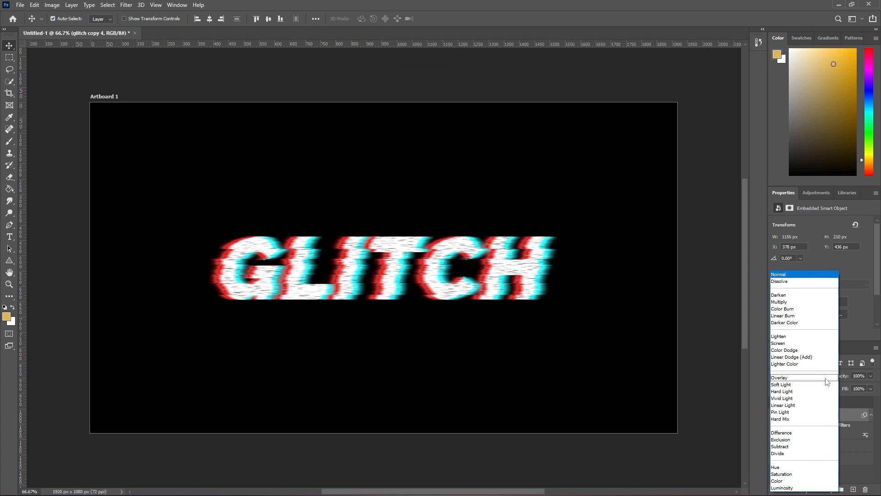
pyautogui.click(797, 302)
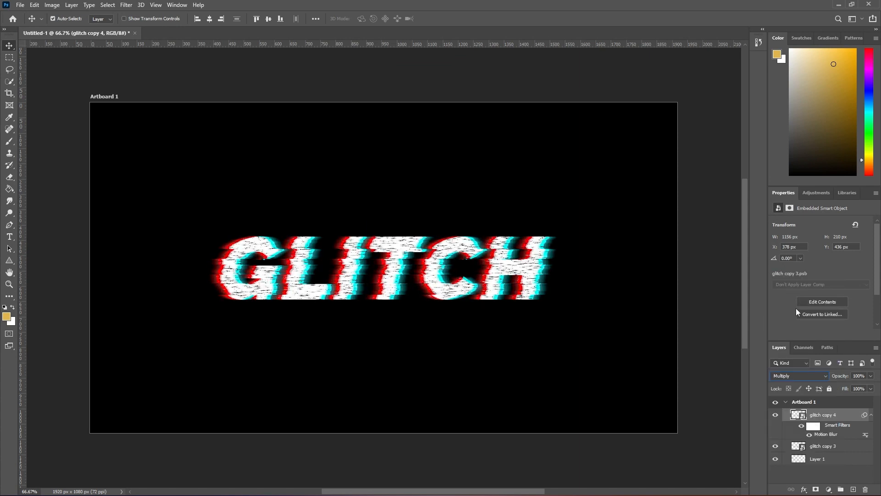
pyautogui.click(872, 416)
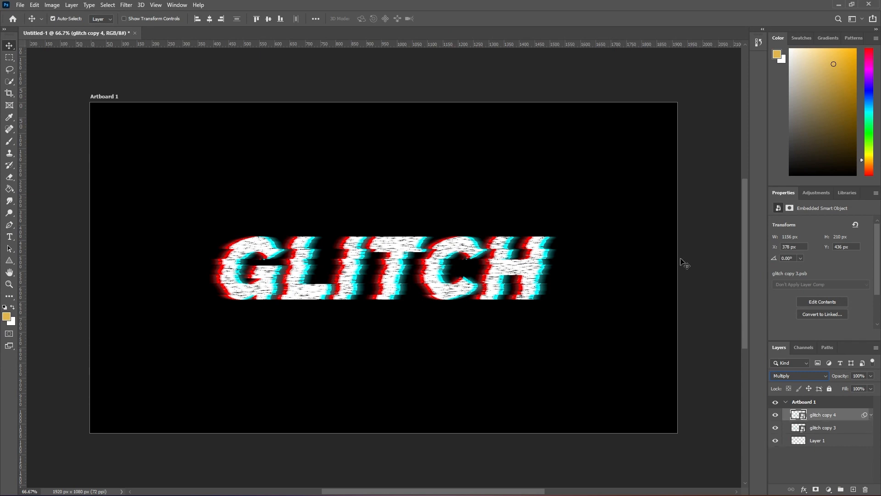